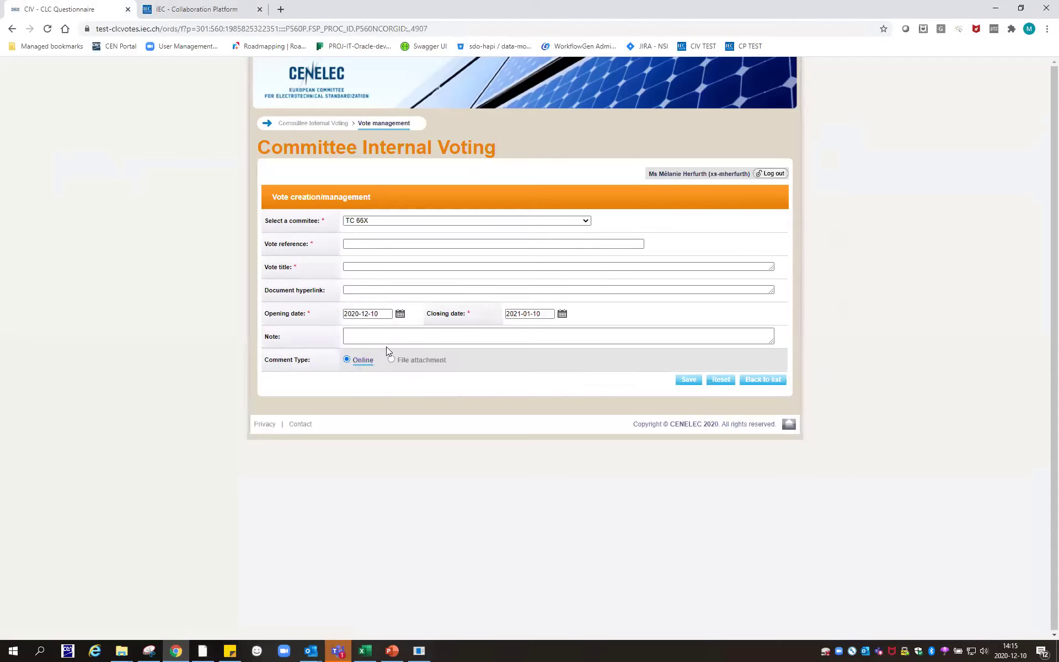
# Enter "test" as both the vote reference and the vote title for the TC 66X vote.
pyautogui.click(428, 241)
pyautogui.write('test')
pyautogui.click(403, 265)
pyautogui.write('test')
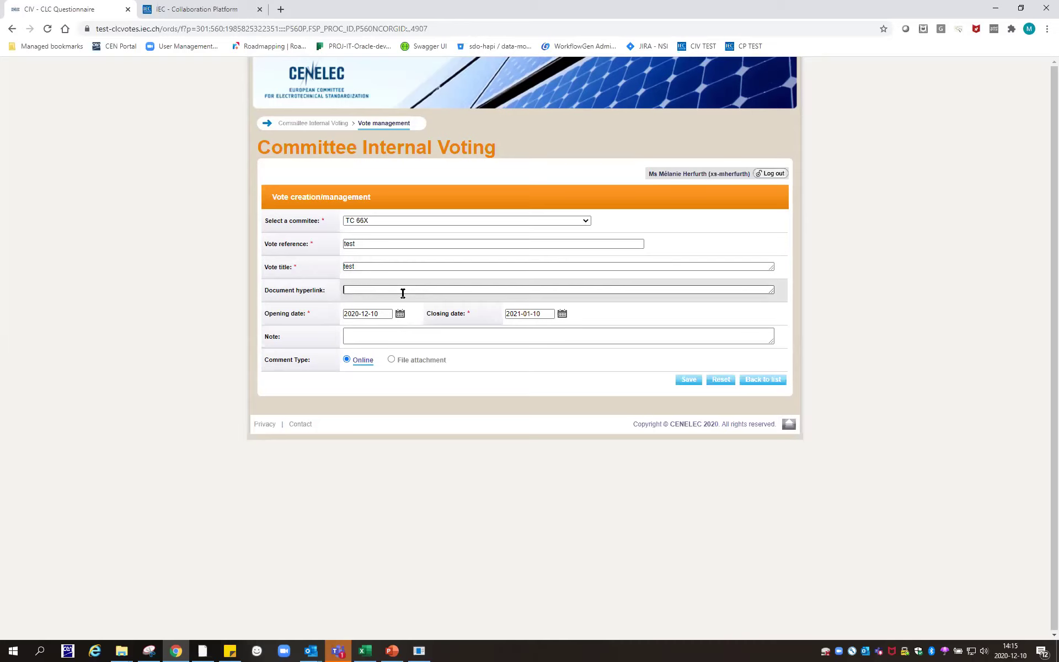
# Copy the web address of the presentation documents folder in the IEC Collaboration Platform into the vote's document hyperlink.
pyautogui.click(403, 292)
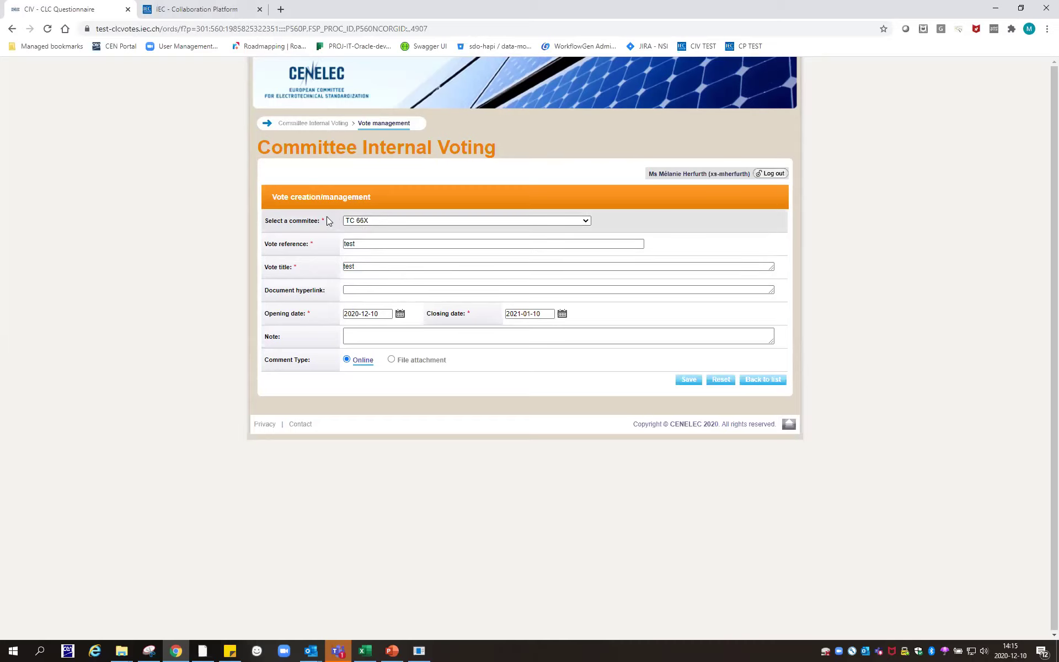
pyautogui.press('Tab')
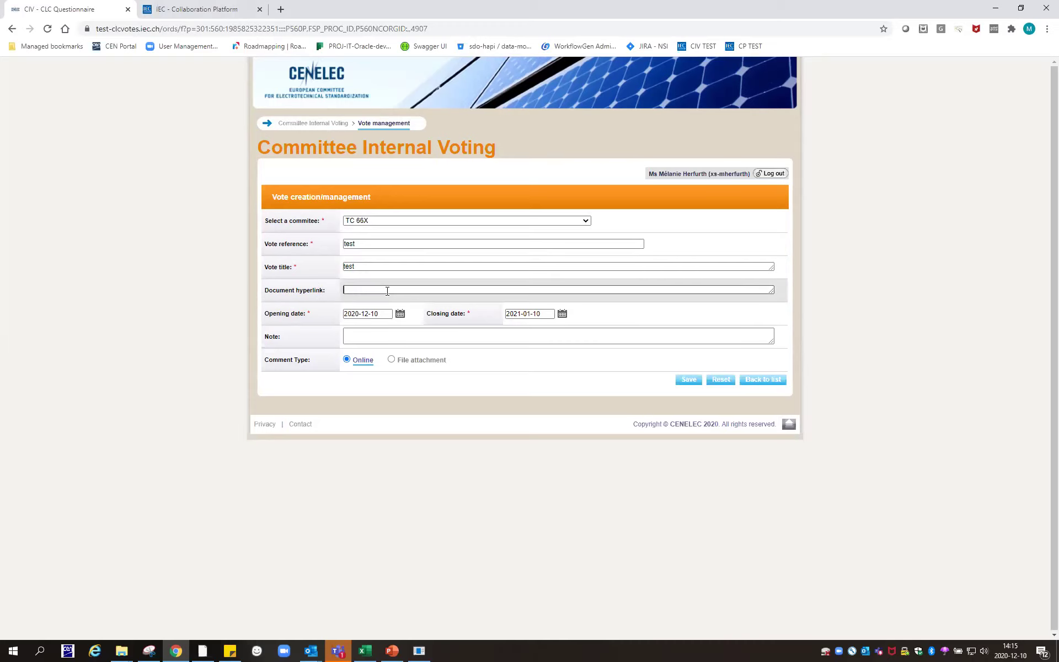
pyautogui.click(194, 9)
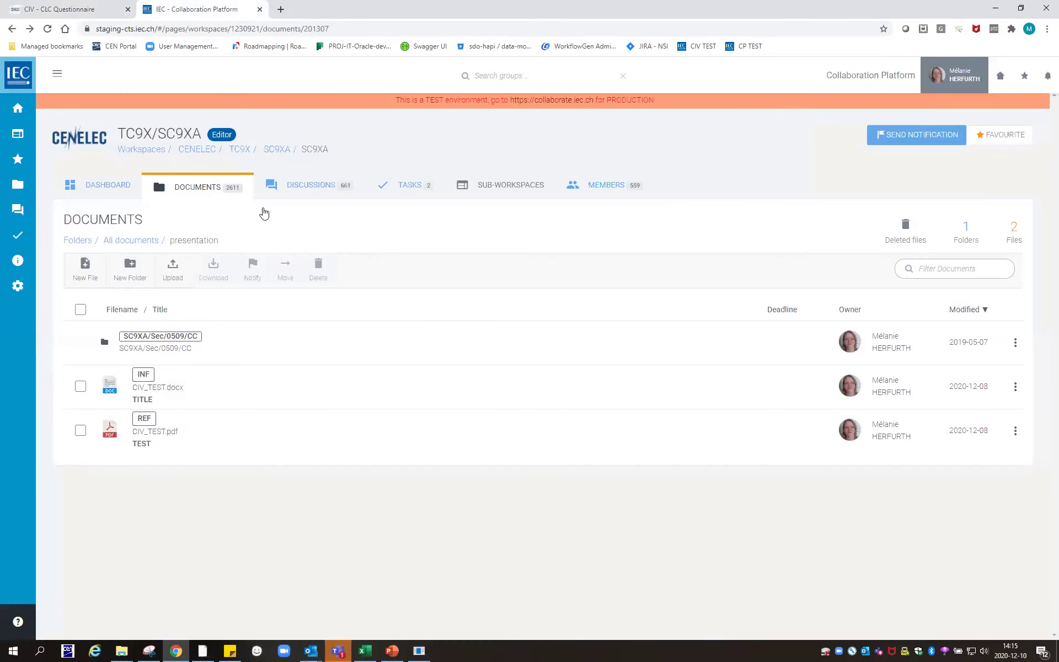
pyautogui.click(173, 29)
pyautogui.hotkey('ctrl', 'c')
pyautogui.click(72, 9)
pyautogui.click(367, 287)
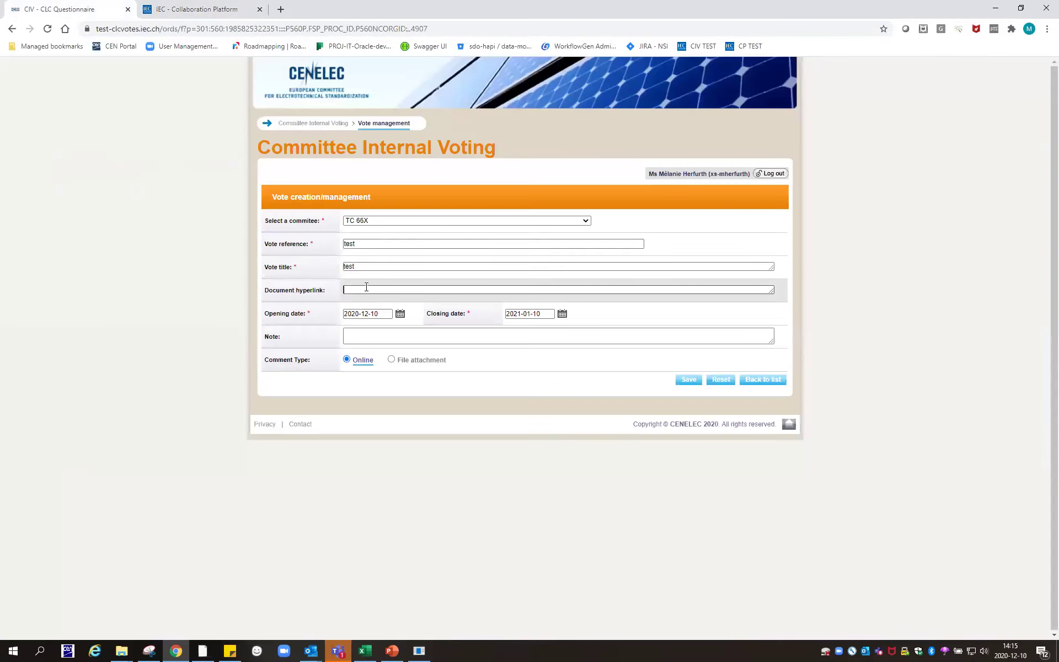
pyautogui.hotkey('ctrl', 'v')
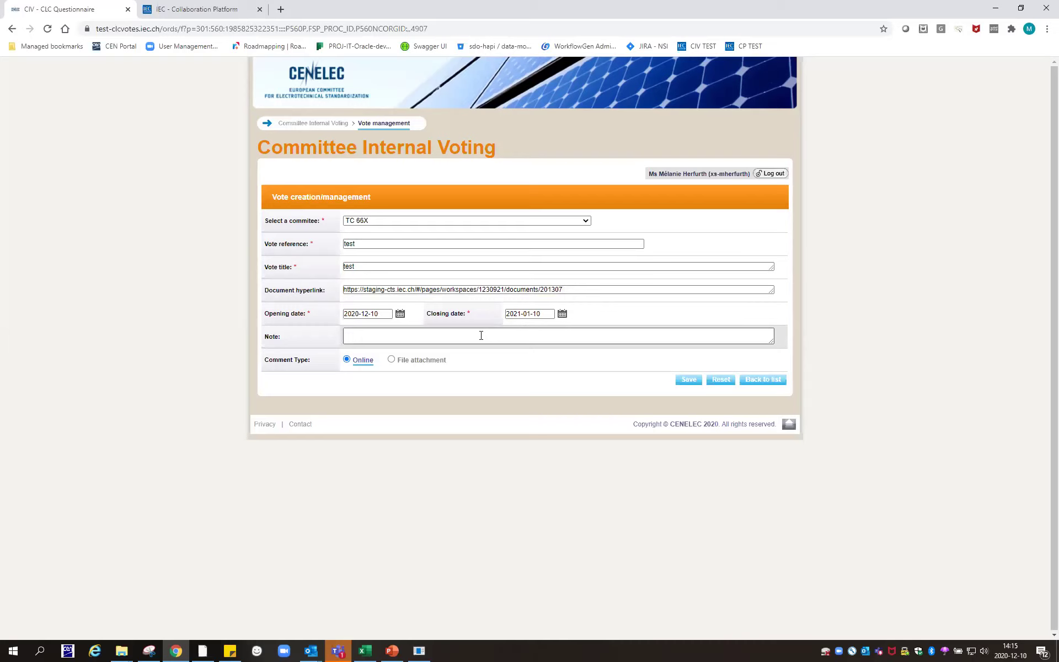
# Set the vote's opening date to 2020-12-11 and save the vote with an empty note and online comments.
pyautogui.click(400, 314)
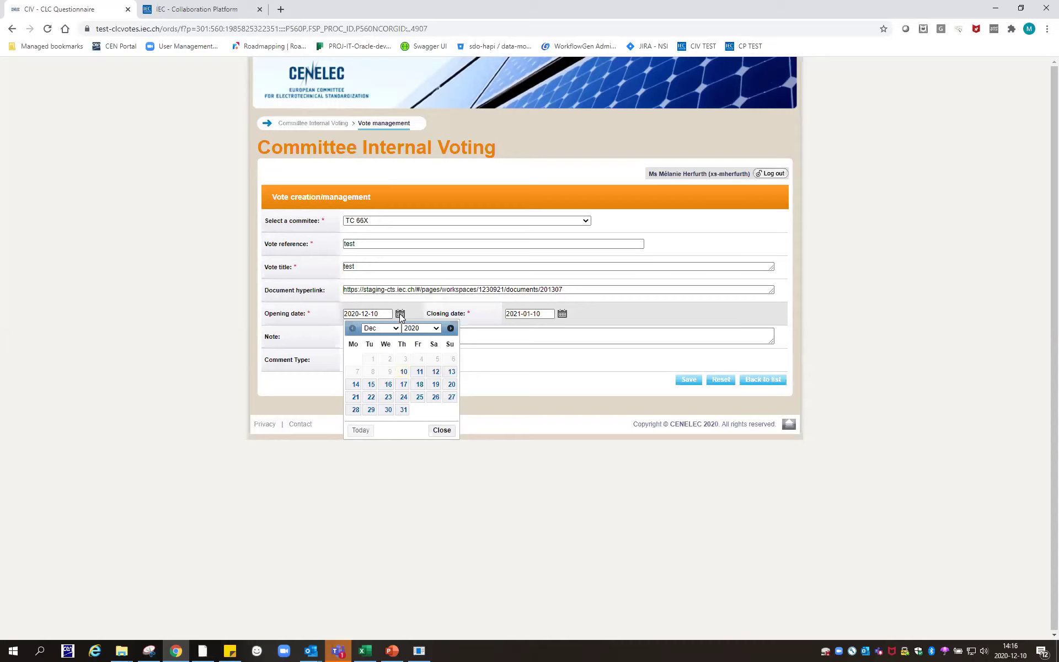
pyautogui.click(418, 375)
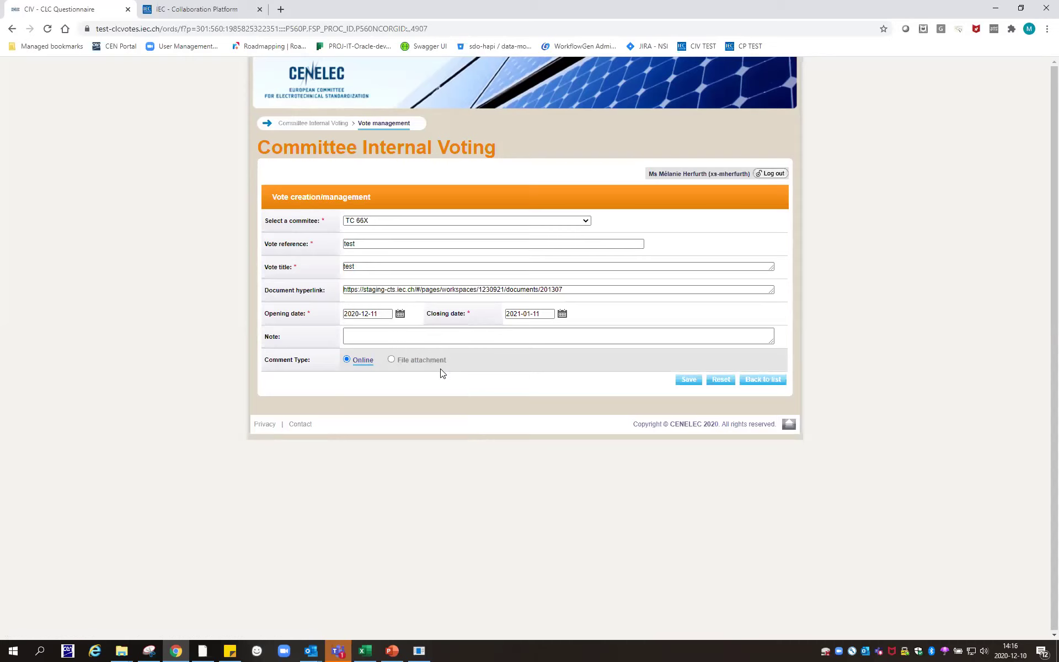
pyautogui.click(486, 338)
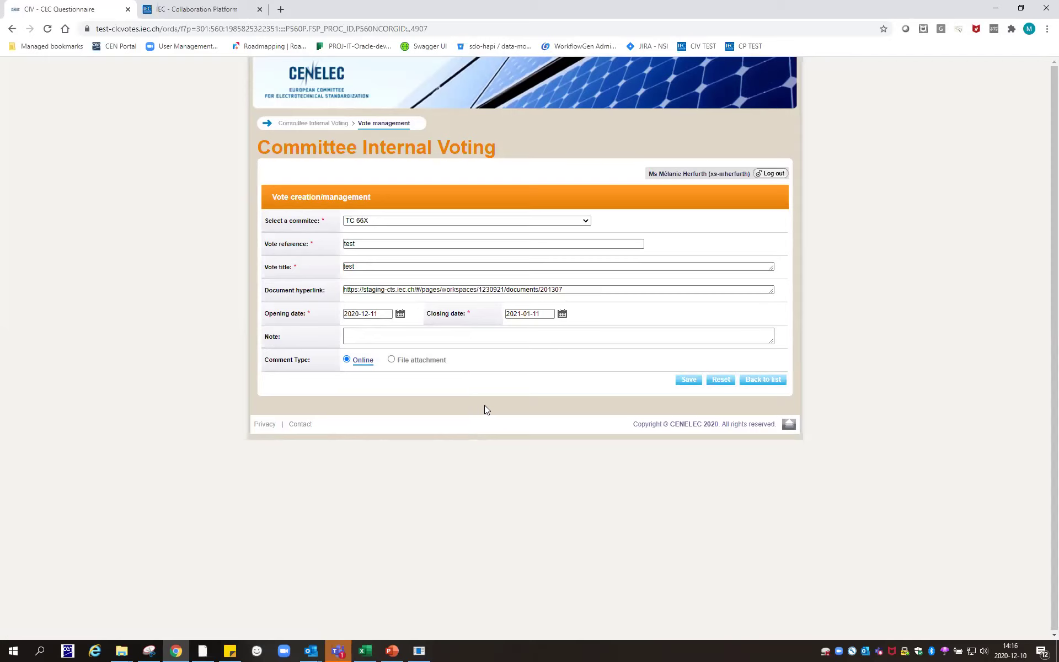
pyautogui.click(690, 381)
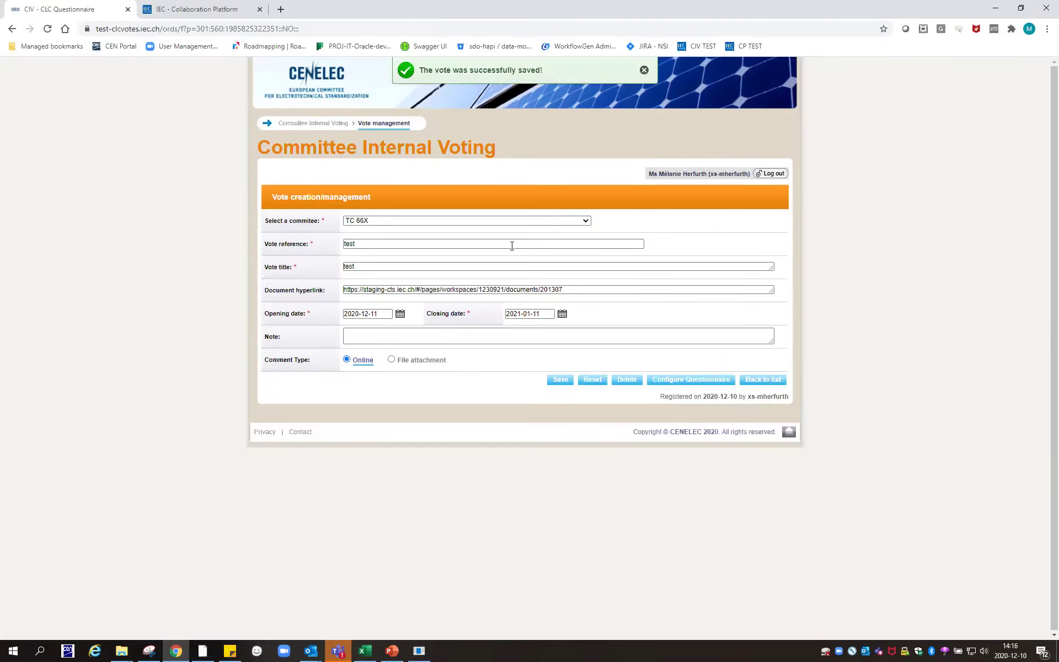
# Open the vote's questionnaire configuration and enter question number 1 with the text "tst".
pyautogui.click(703, 380)
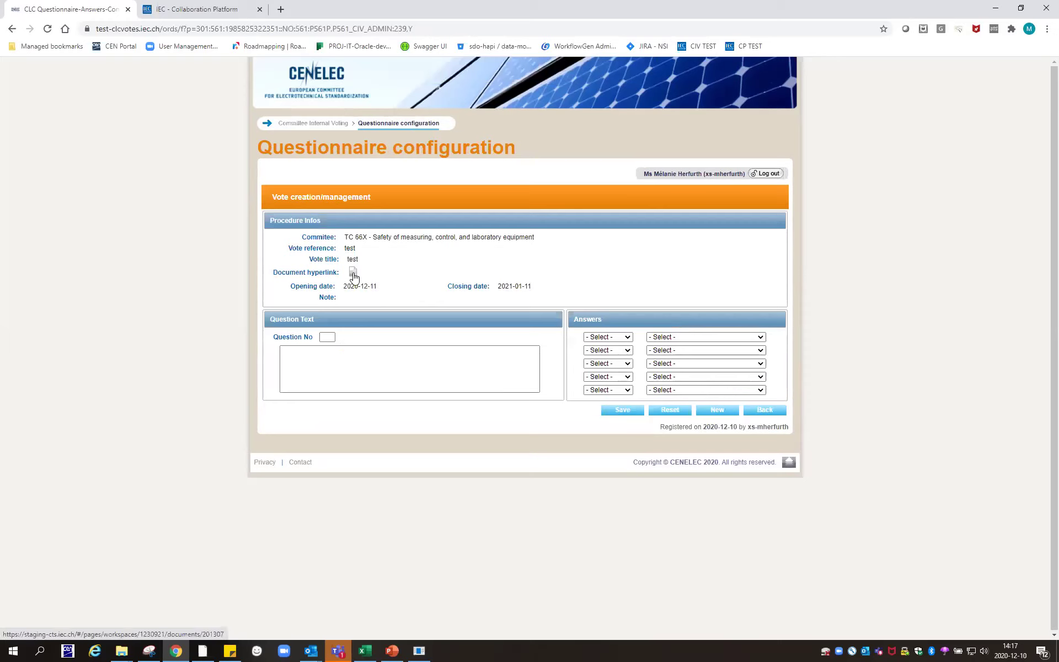
pyautogui.click(331, 336)
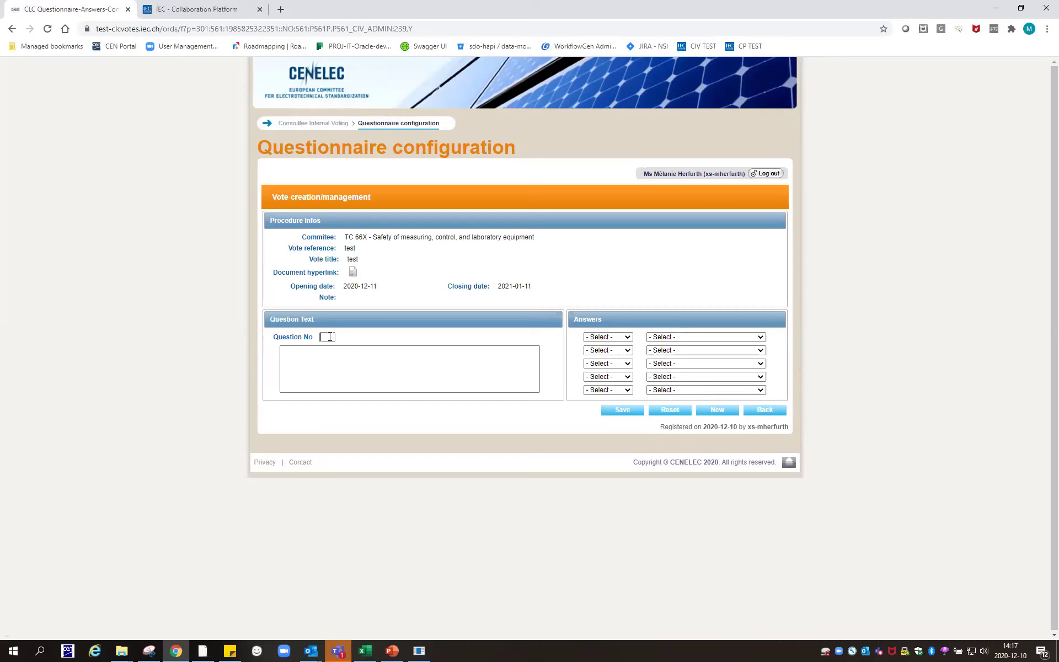
pyautogui.write('1')
pyautogui.write('tst')
# Try Free response as the answer type for question 1, then offer Yes and No as its two answers instead.
pyautogui.click(628, 338)
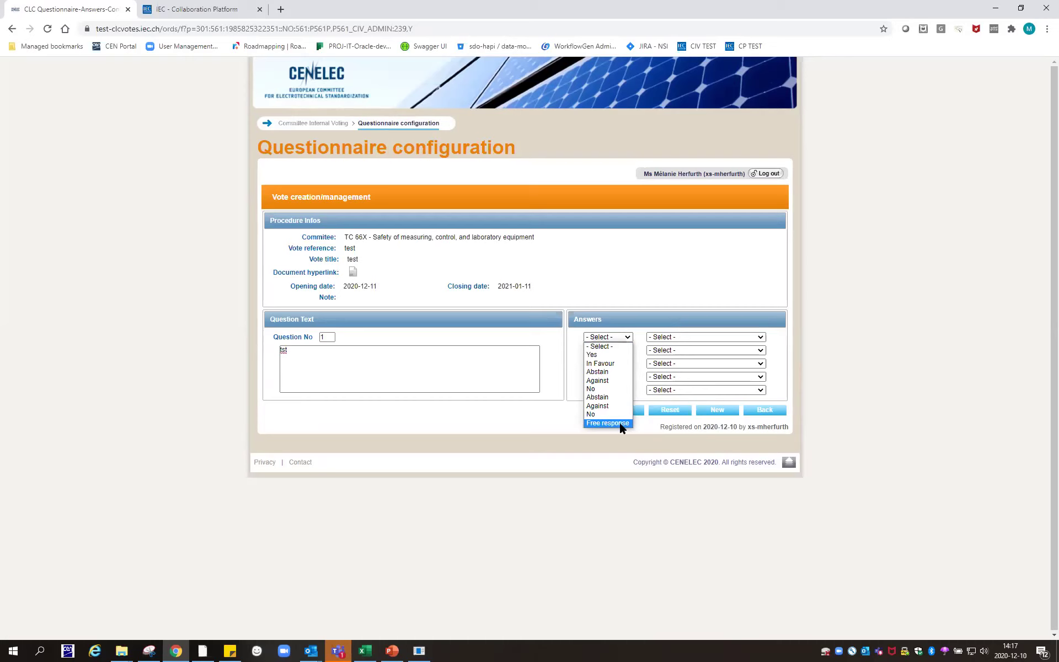
pyautogui.press('Return')
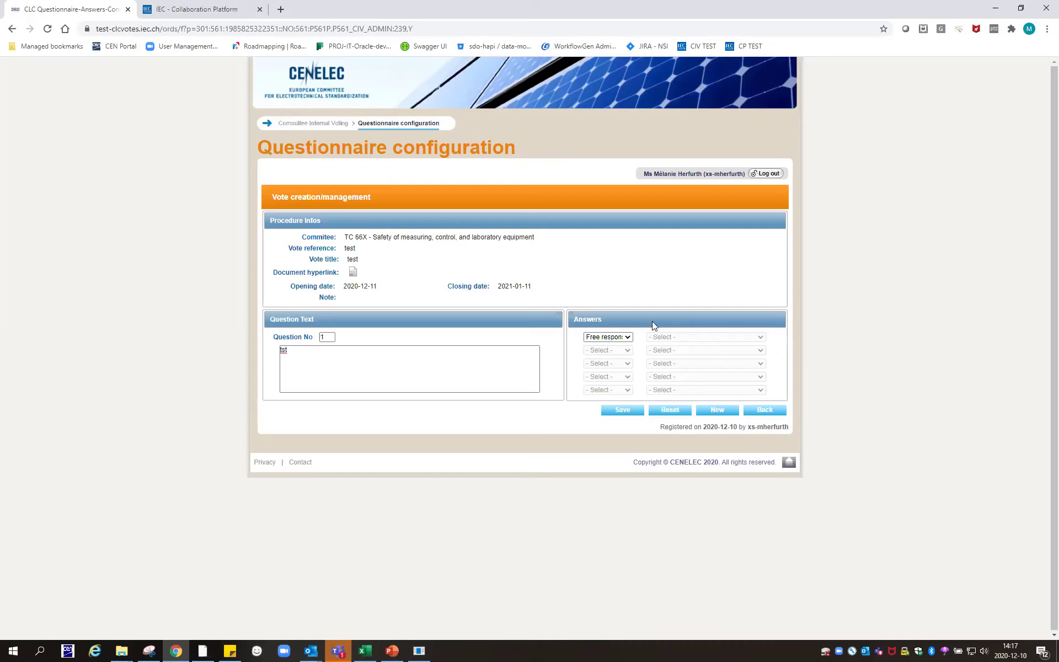
pyautogui.click(628, 338)
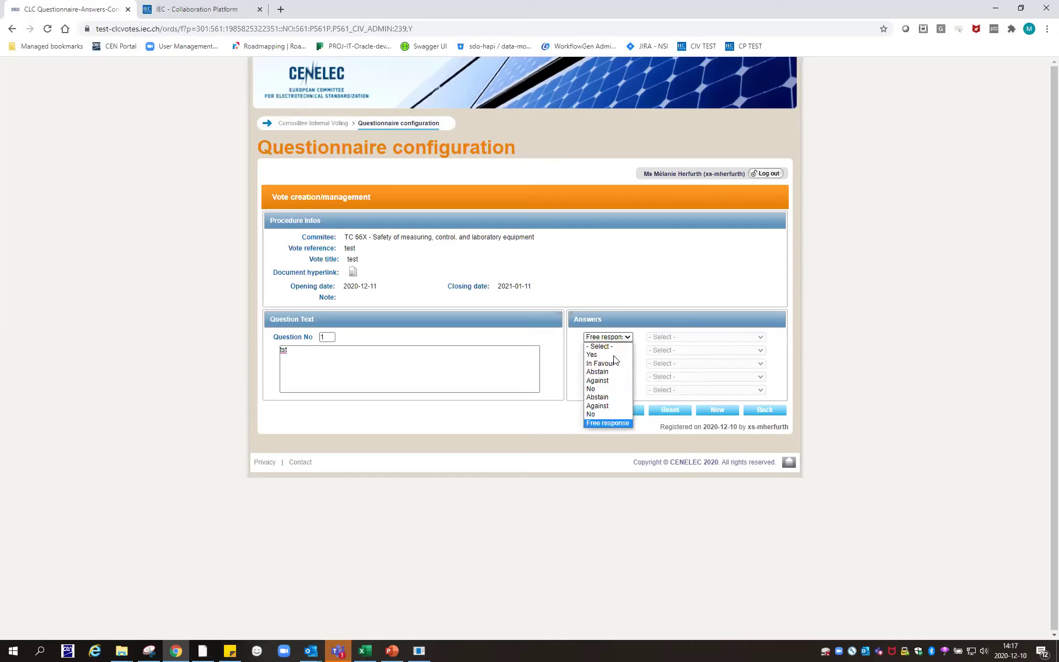
pyautogui.click(613, 355)
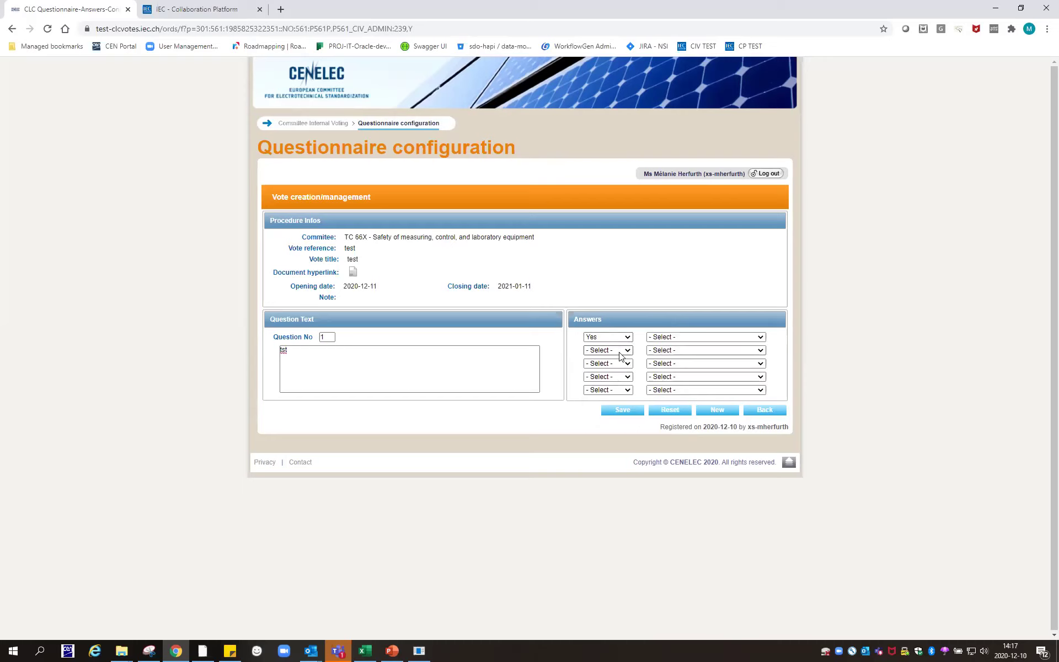
pyautogui.click(628, 350)
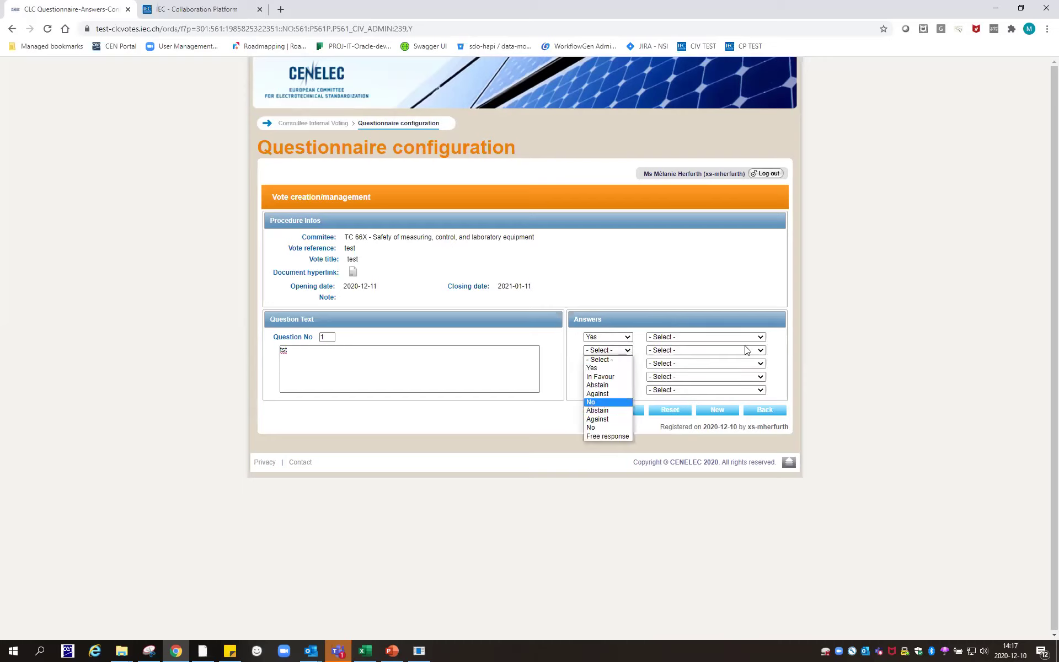
pyautogui.press('Return')
# Set the Yes answer to Comment optional and the No answer to No comment allowed, and save the question.
pyautogui.click(761, 337)
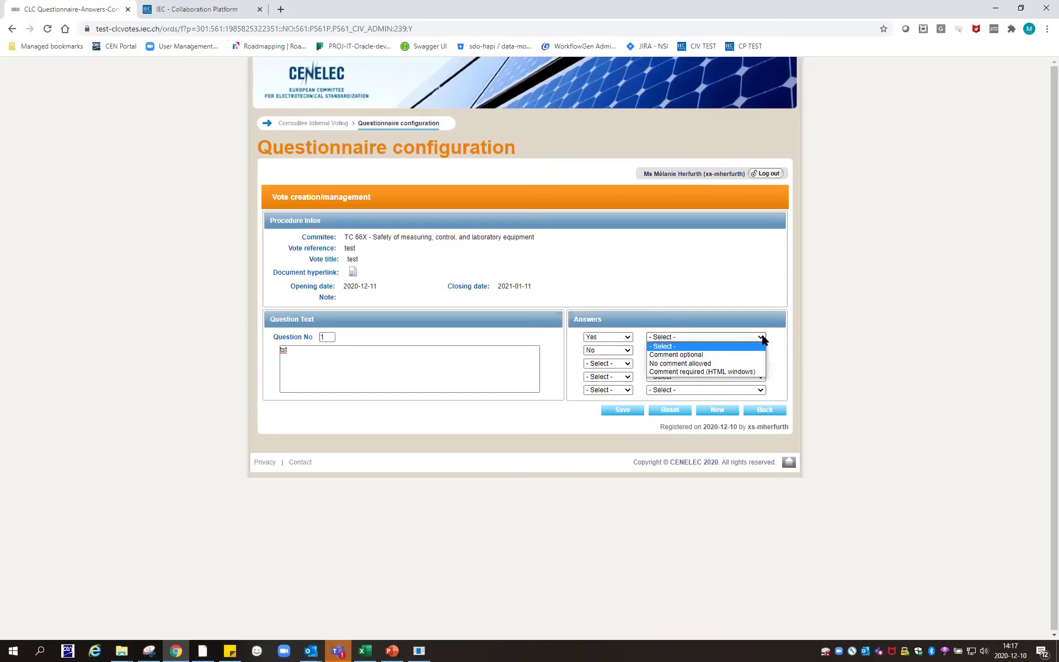
pyautogui.click(727, 354)
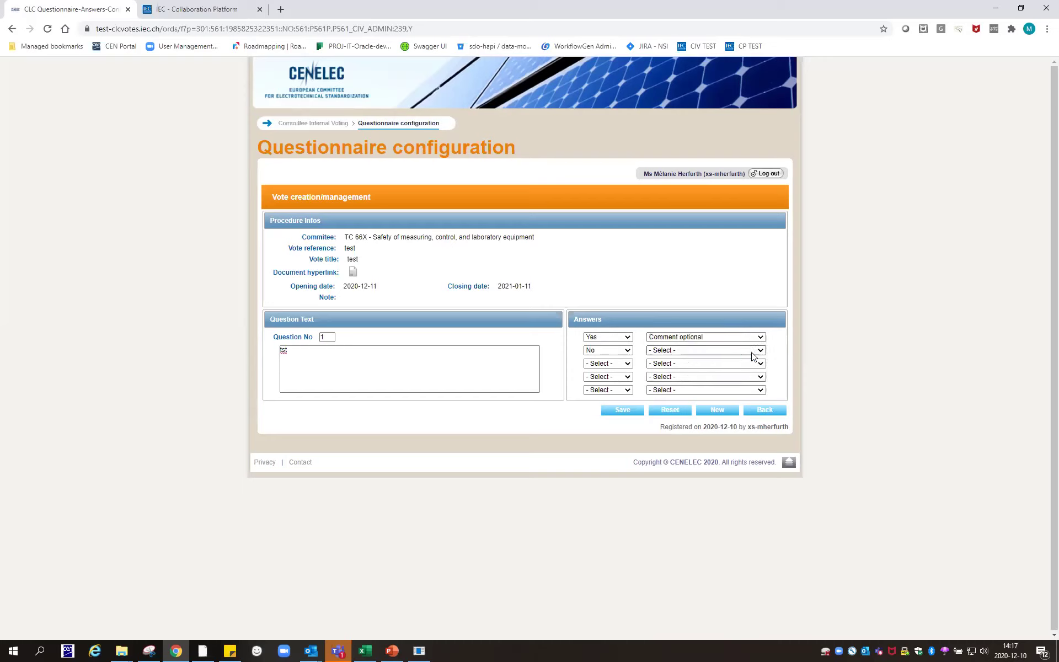
pyautogui.click(696, 351)
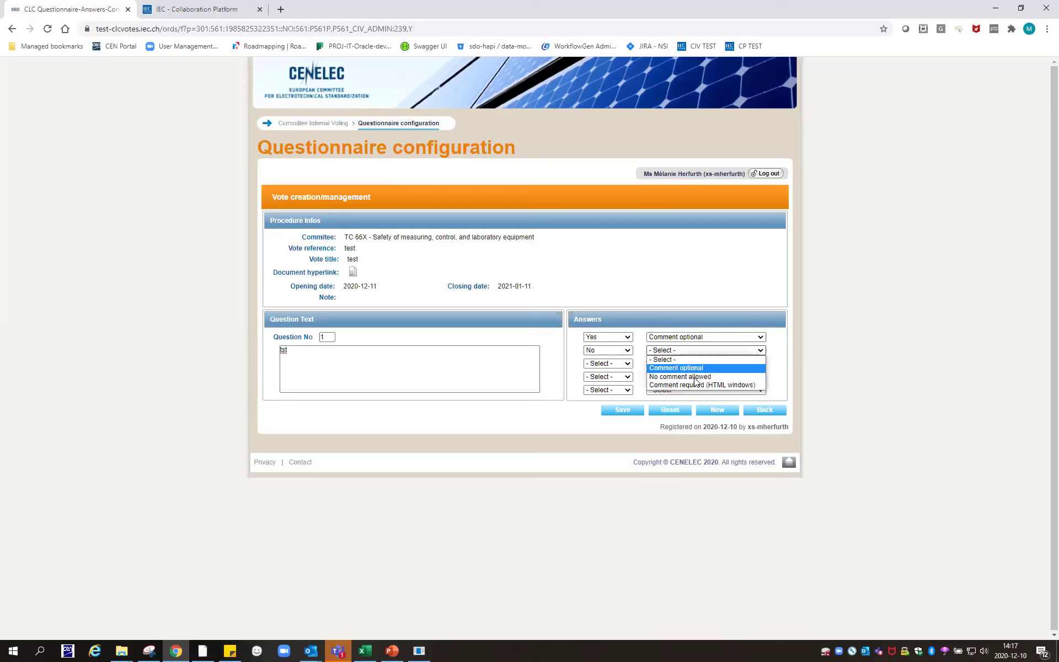
pyautogui.click(696, 377)
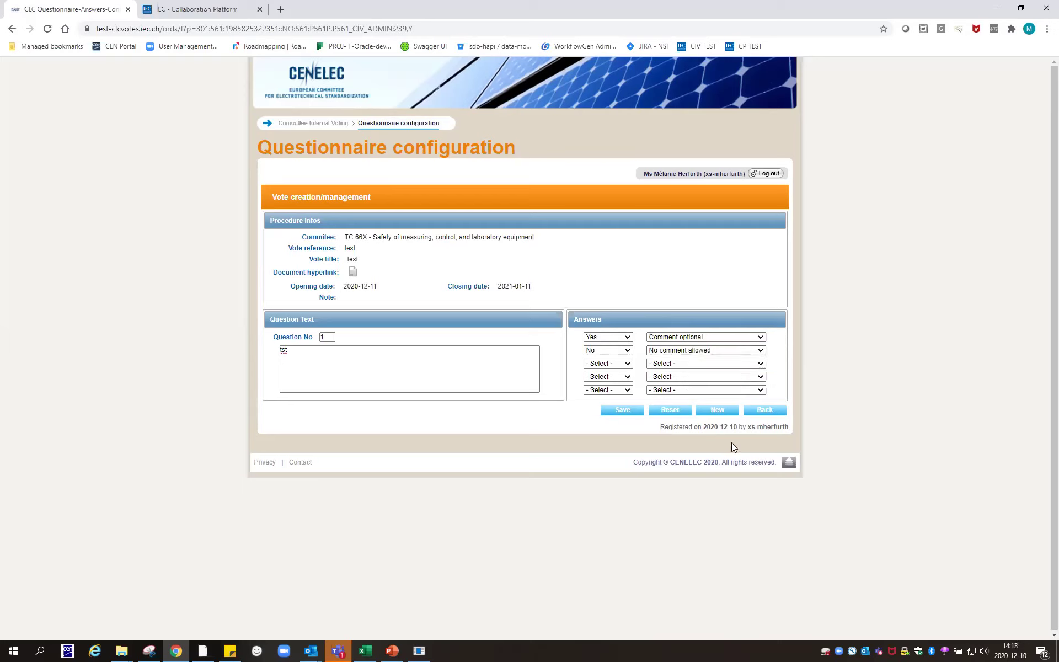
pyautogui.click(625, 415)
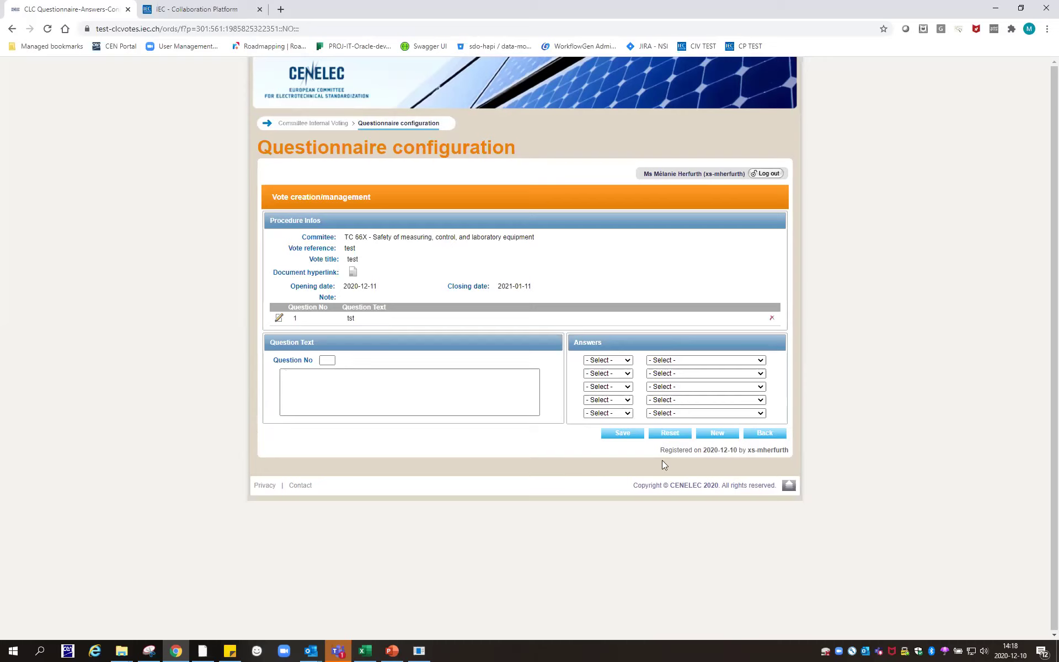
# Return to the vote's details, set its opening date to 2020-12-10 and save it.
pyautogui.click(765, 433)
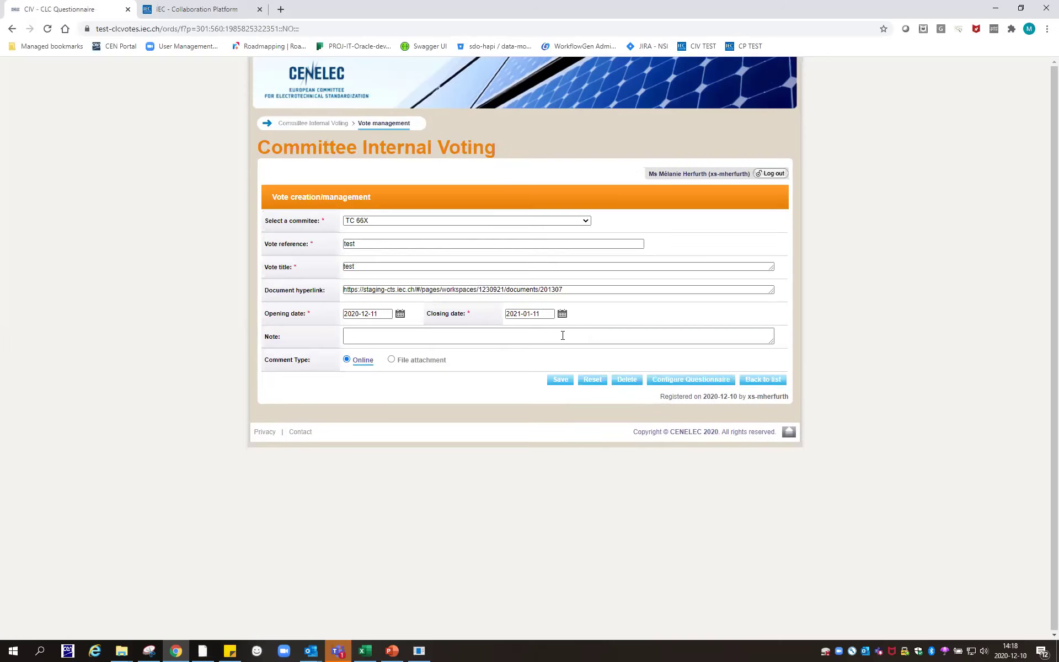
pyautogui.click(399, 314)
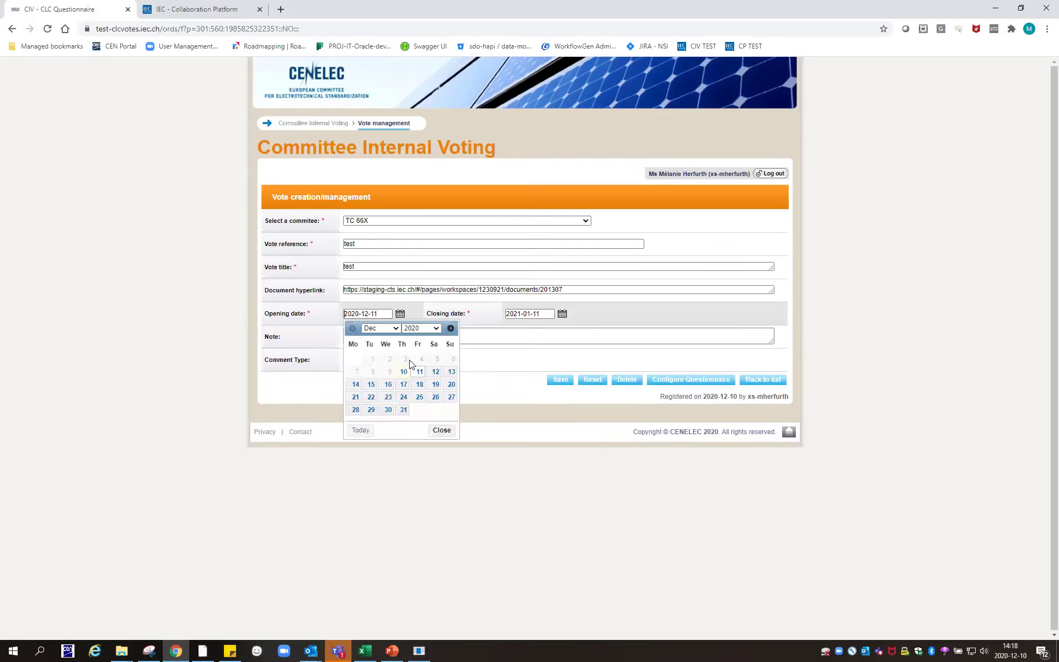
pyautogui.click(551, 381)
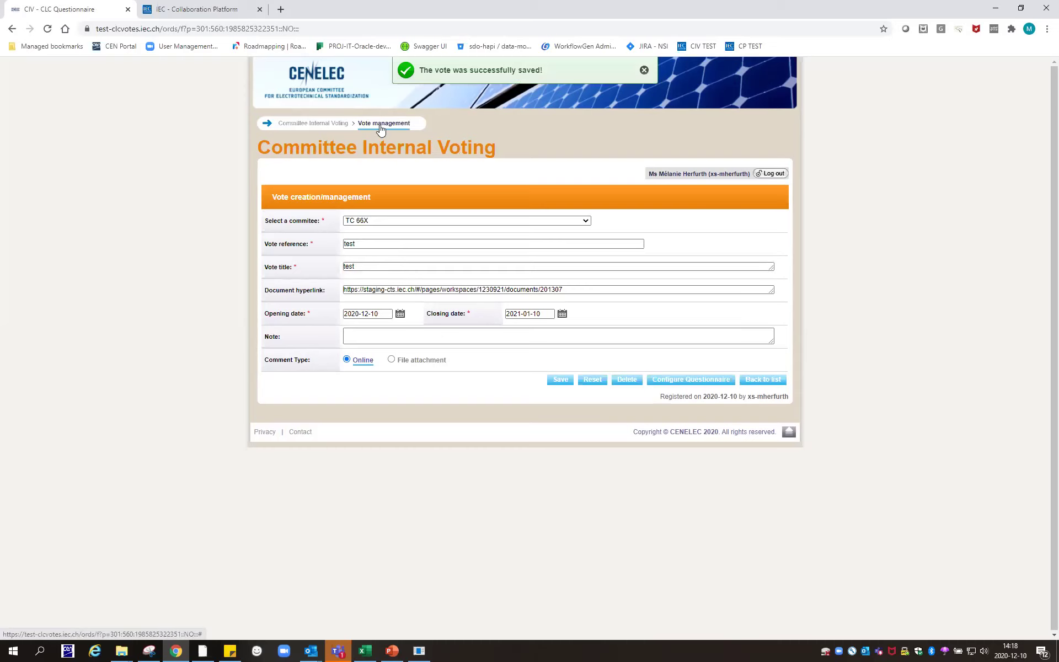
# Open the results of the "test" vote from the open votes list and submit a Yes reply to question 1 for Austria.
pyautogui.click(323, 125)
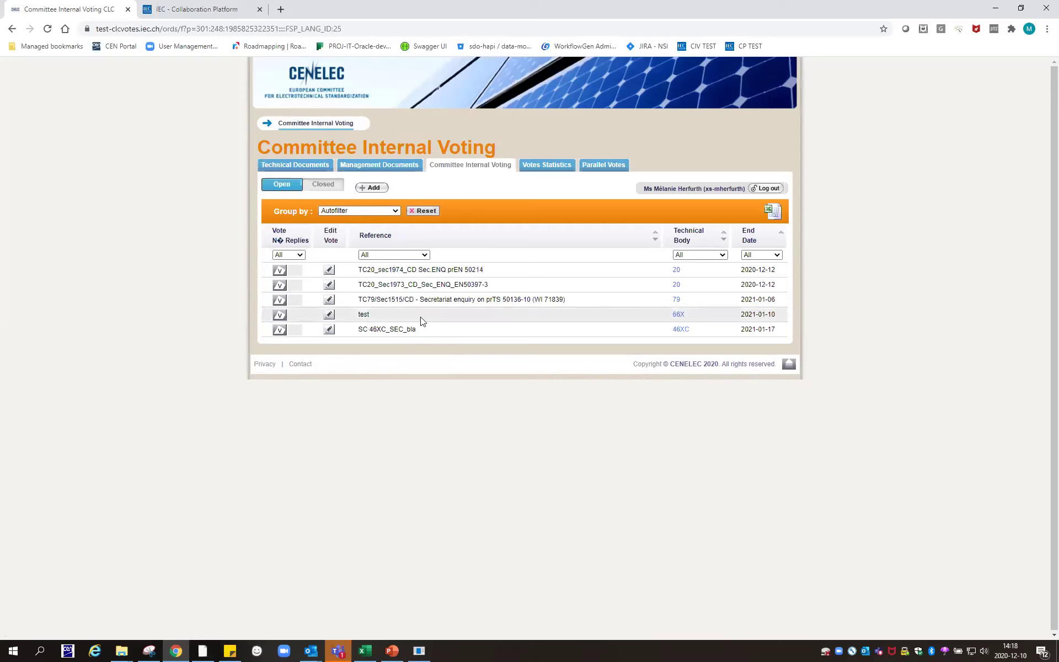
pyautogui.click(278, 317)
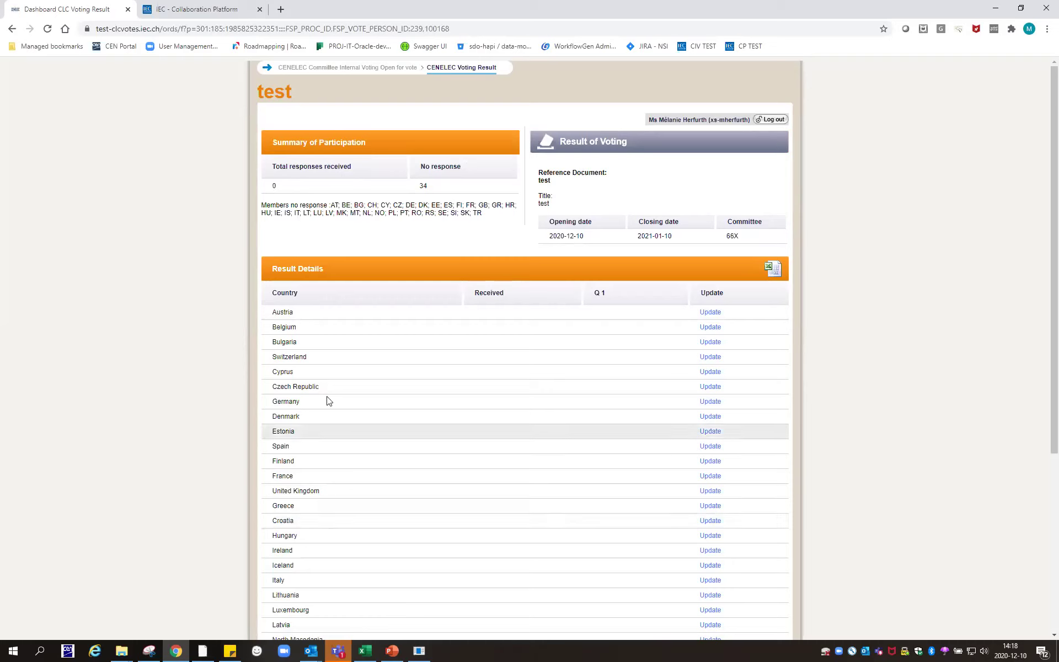
pyautogui.click(712, 312)
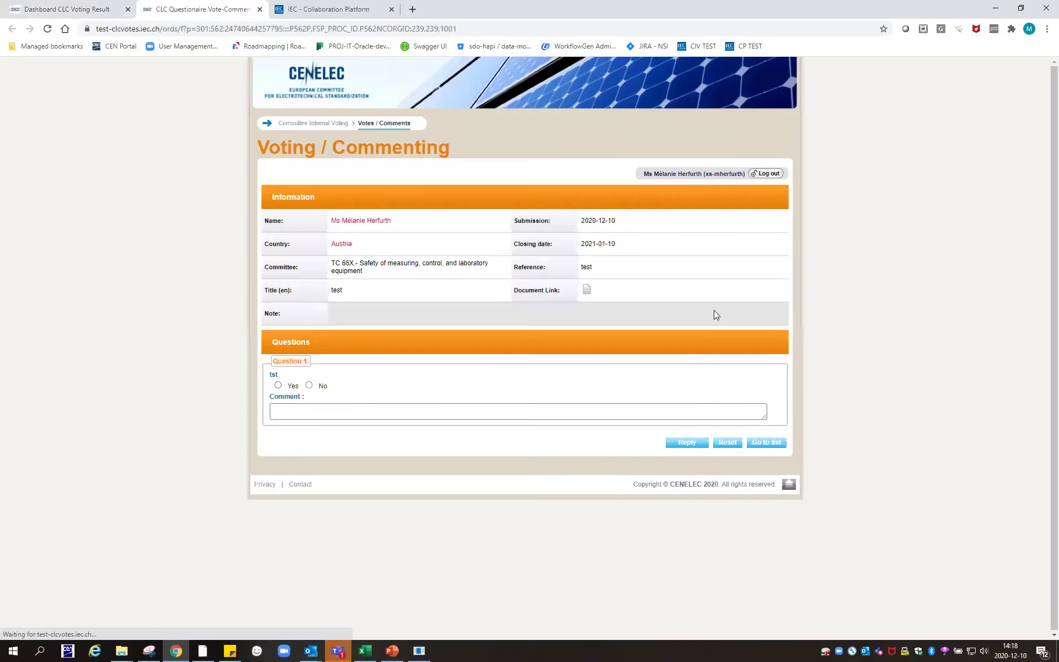
pyautogui.click(279, 385)
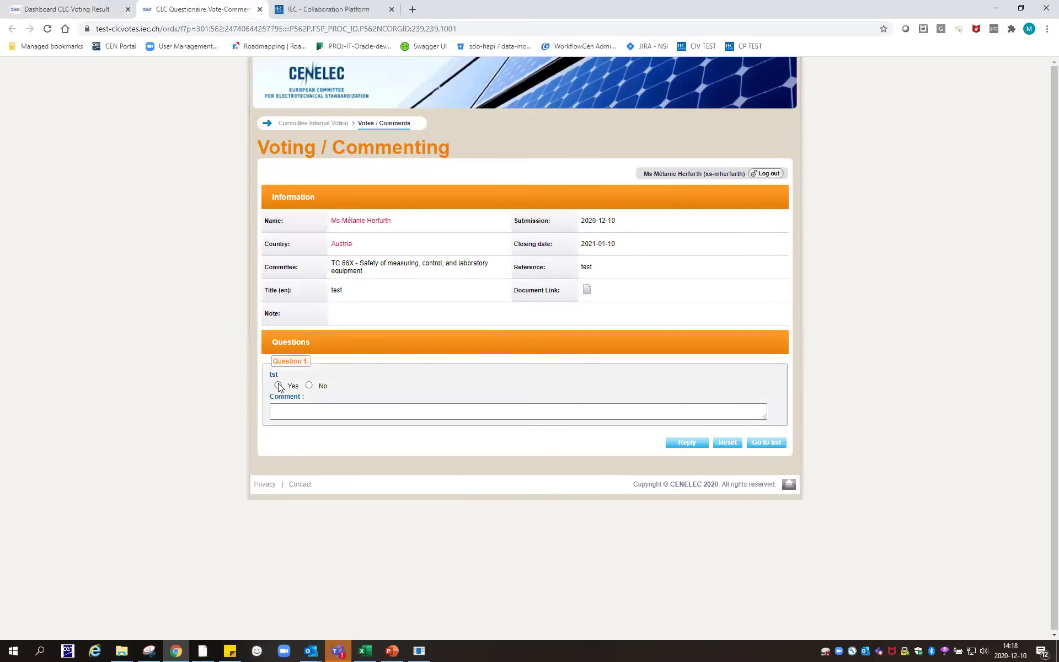
pyautogui.click(317, 409)
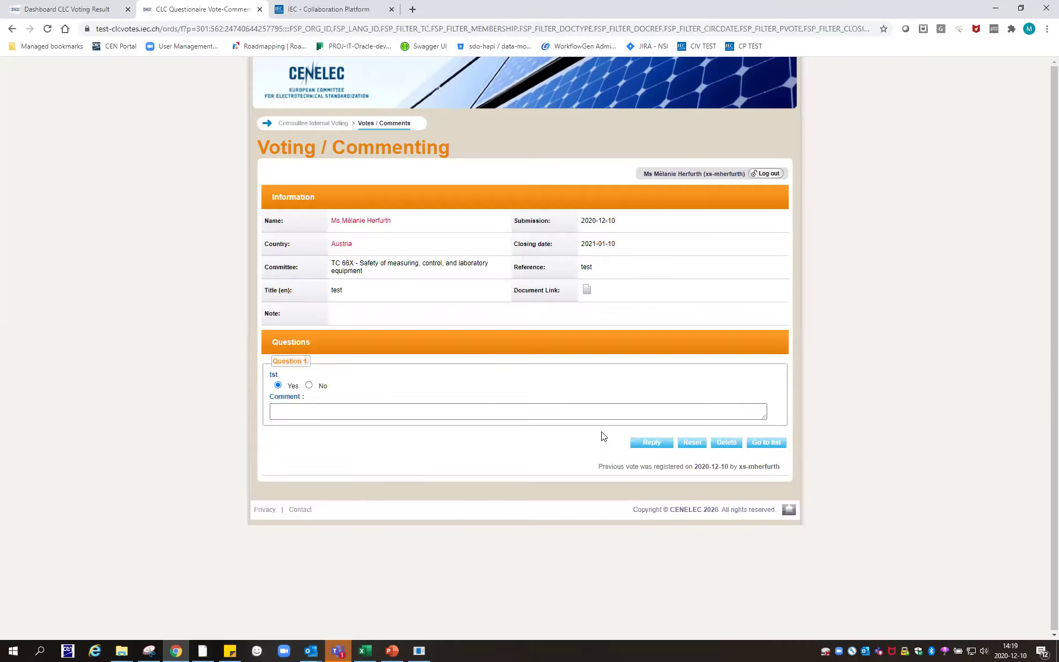
# Return to the open committee votes list and view the updated results of the "test" vote.
pyautogui.click(322, 124)
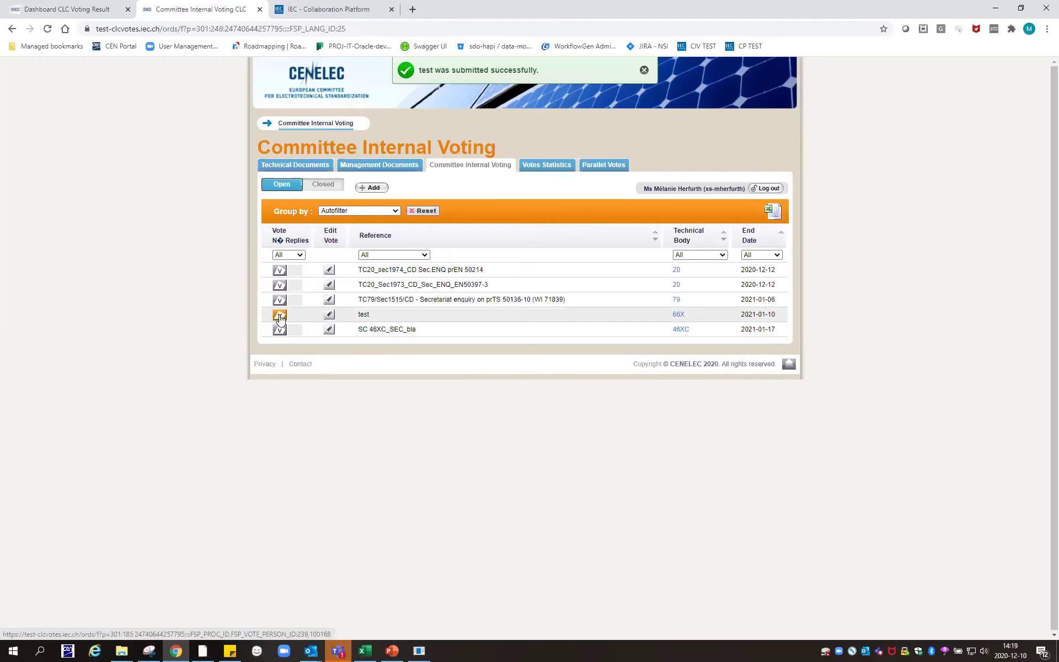
pyautogui.click(280, 316)
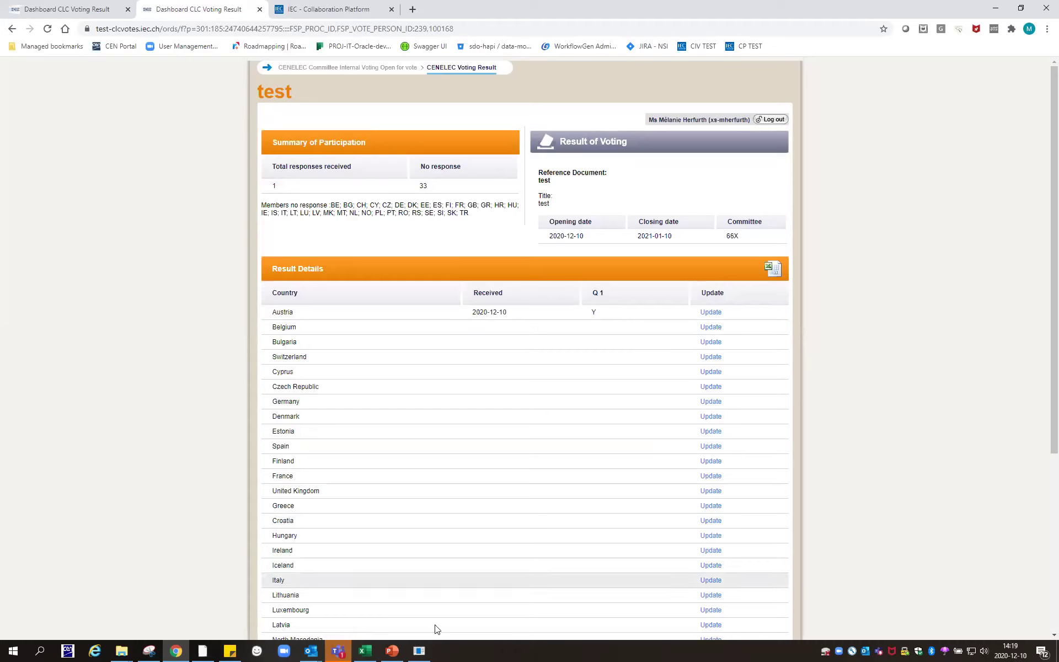
# Switch to the PowerPoint training presentation, start the slide show and advance from the CENELEC CIV slide.
pyautogui.moveTo(411, 650)
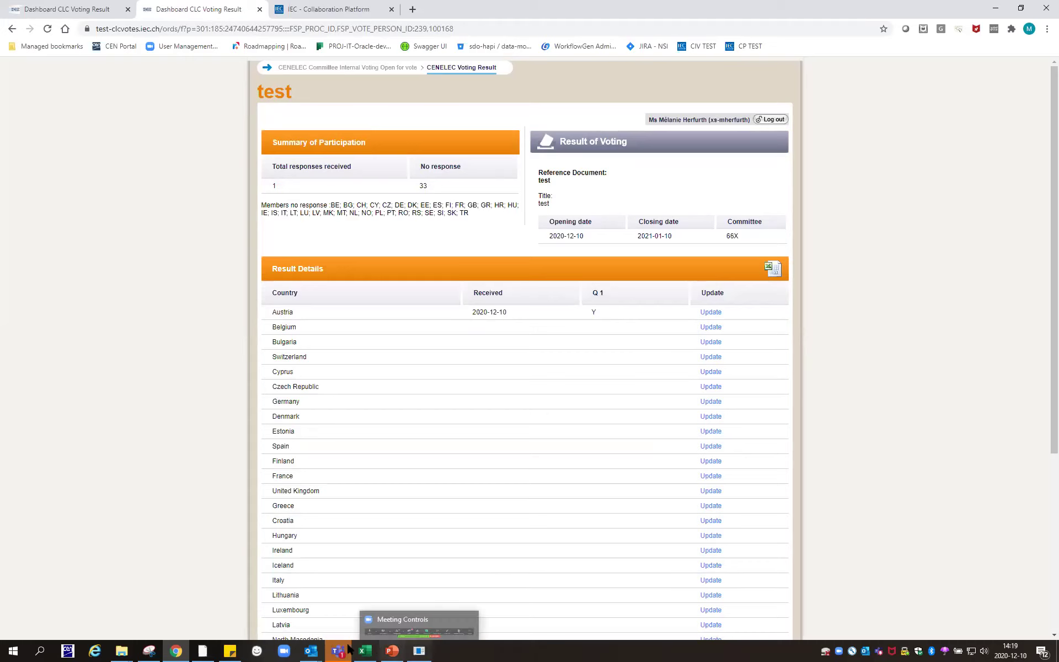
pyautogui.click(420, 650)
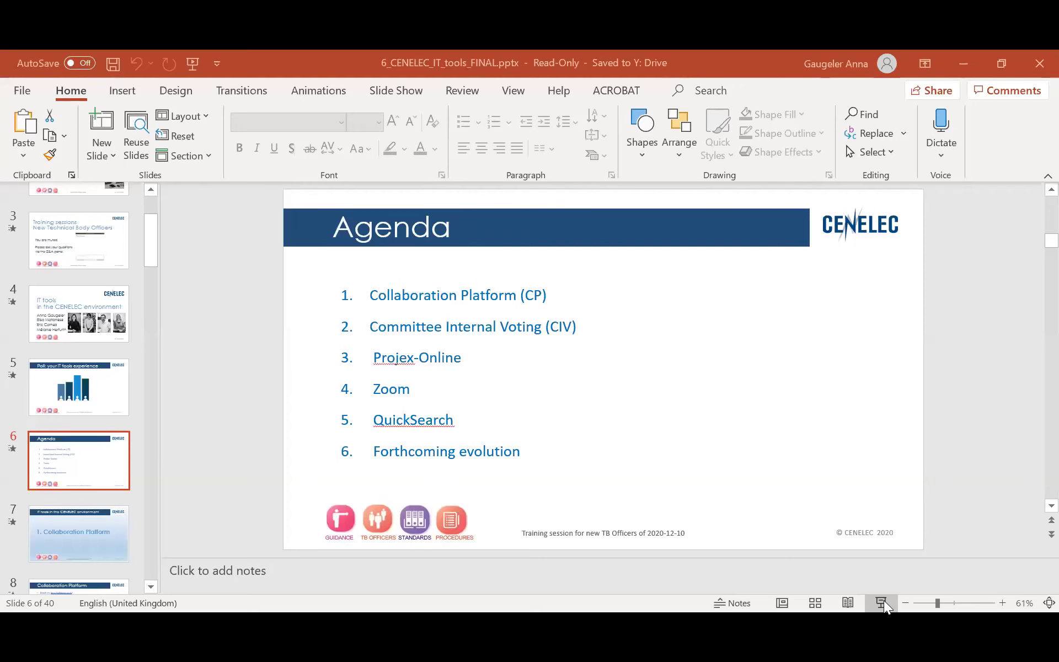
pyautogui.click(881, 602)
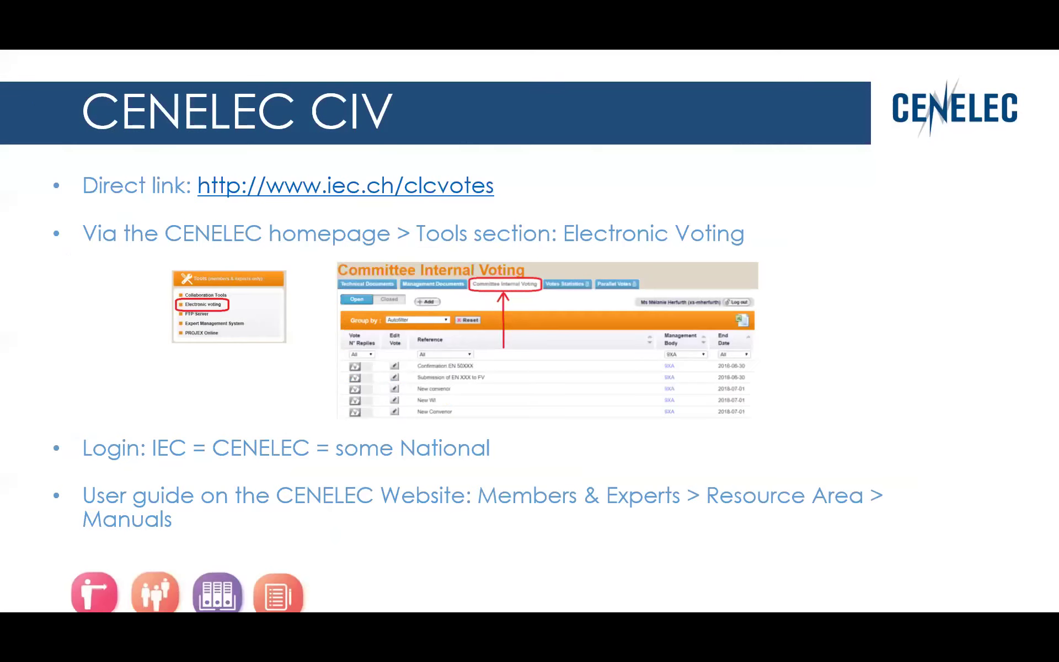
pyautogui.click(595, 472)
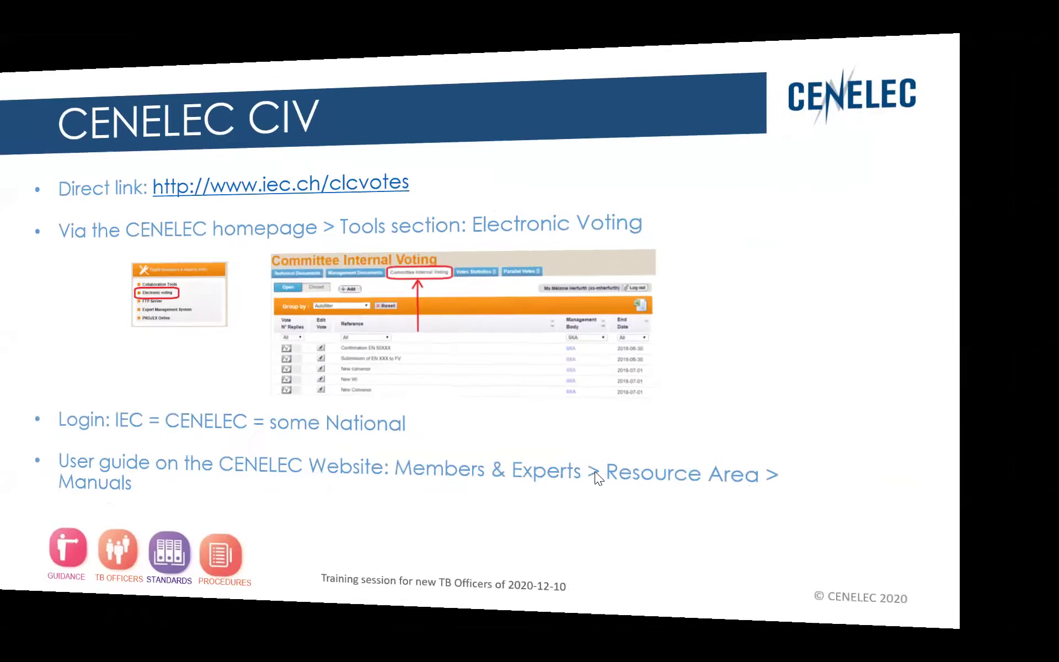